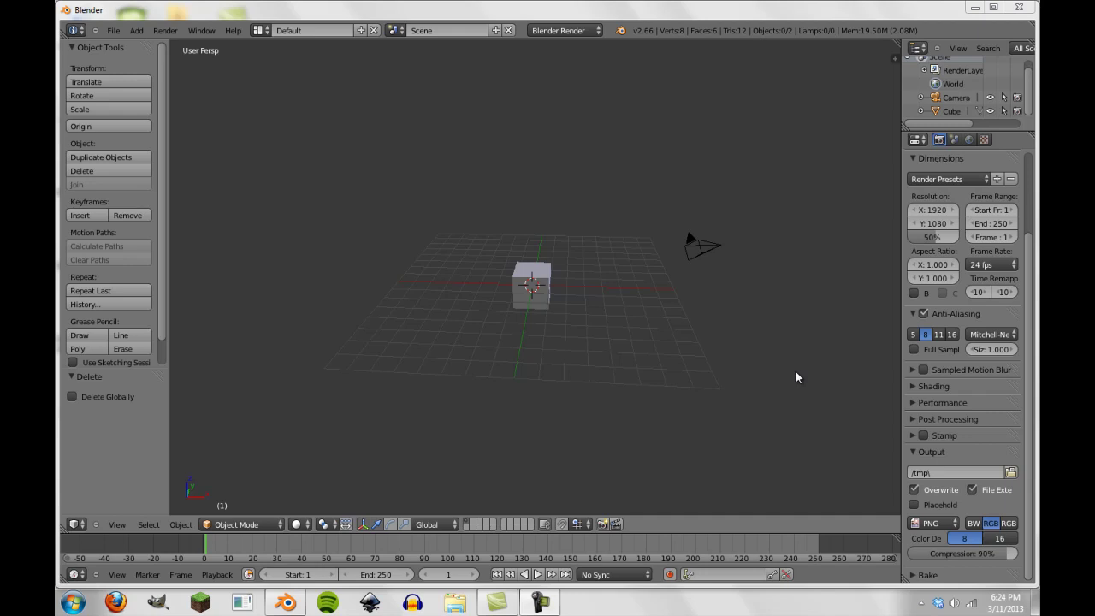
Frame the scene camera's view of the cube and OpenGL-render a still from the viewport.
middle_drag(562, 396, 491, 420)
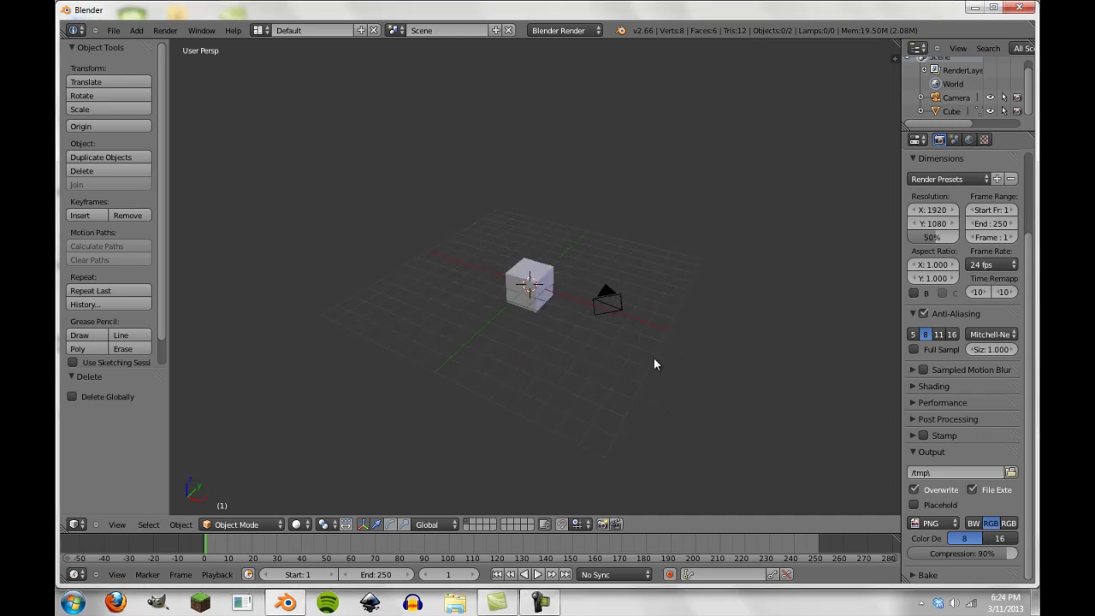
middle_drag(703, 379, 555, 345)
scroll(489, 300, up, 3)
middle_drag(488, 300, 529, 295)
scroll(530, 295, down, 3)
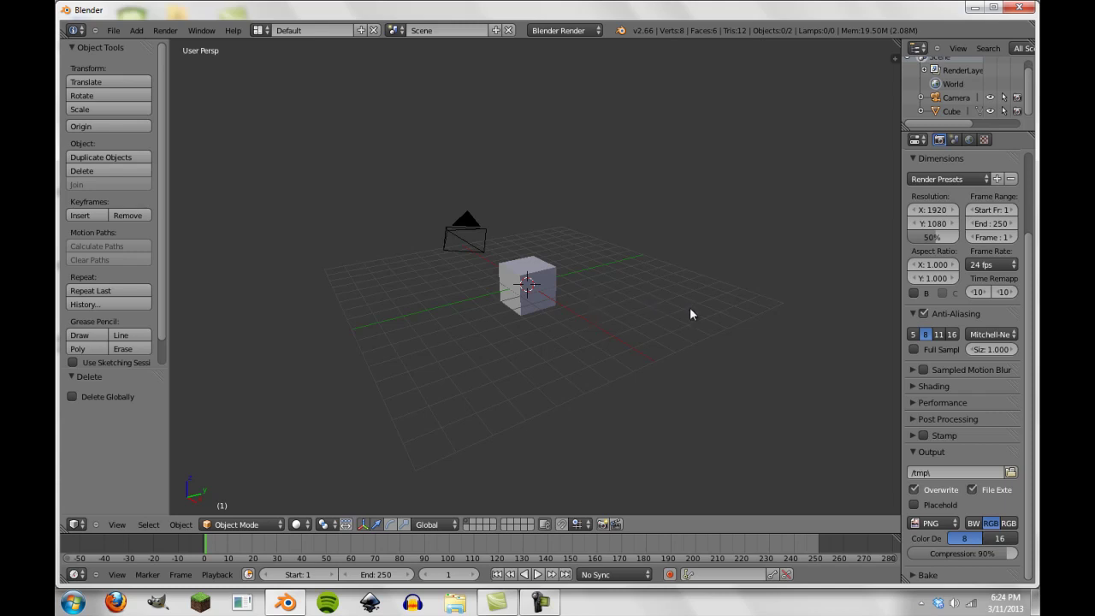
middle_drag(716, 313, 649, 314)
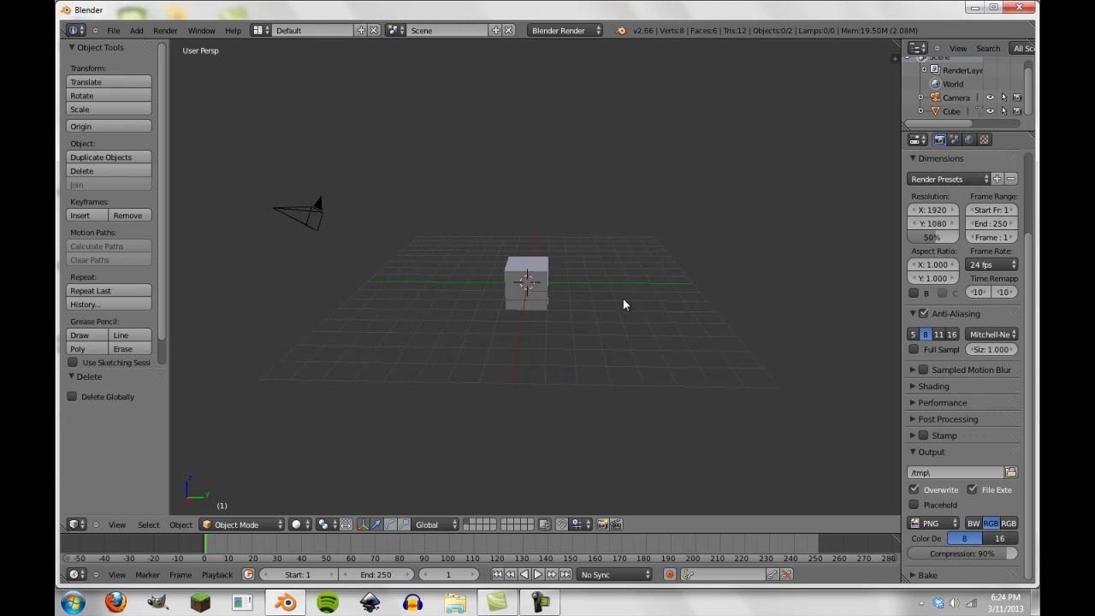
middle_drag(624, 299, 409, 297)
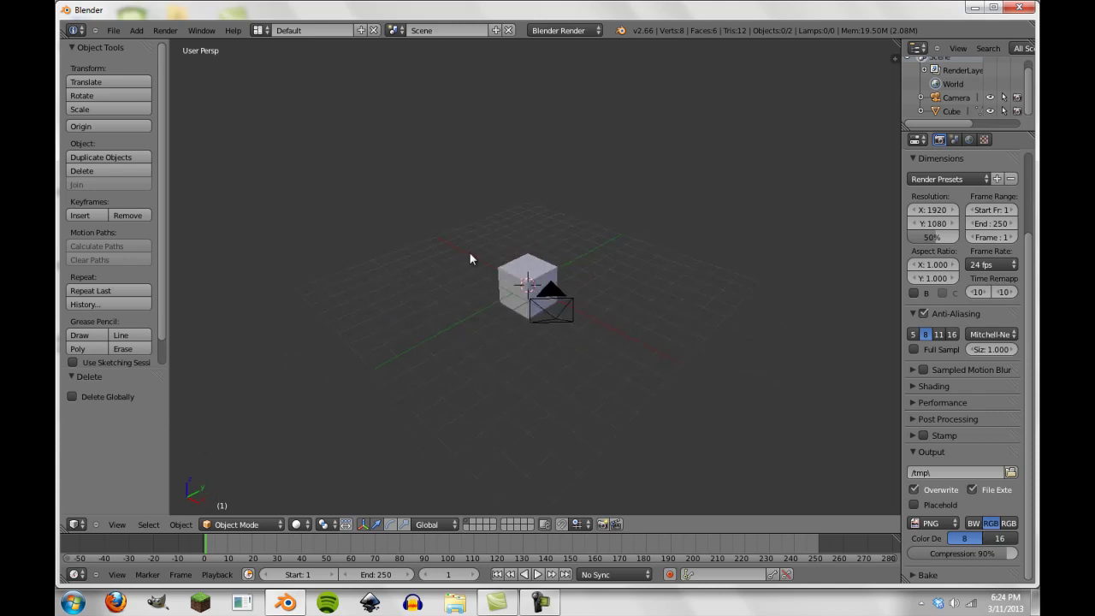
middle_drag(468, 259, 459, 300)
scroll(637, 206, up, 3)
middle_drag(637, 206, 572, 213)
scroll(574, 224, down, 3)
key(KP_0)
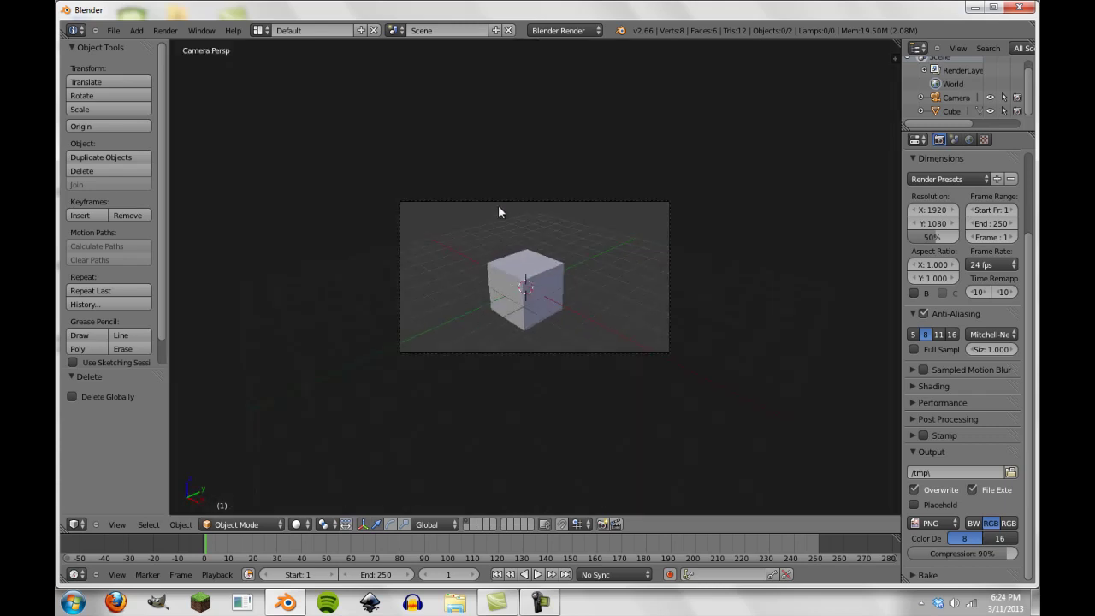
key(Home)
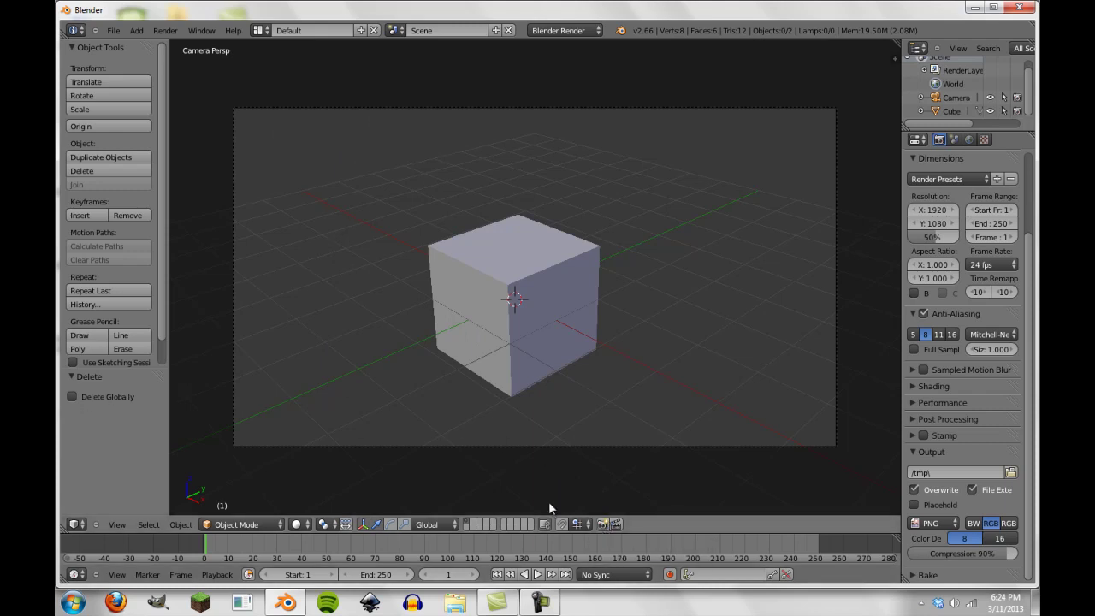
click(603, 524)
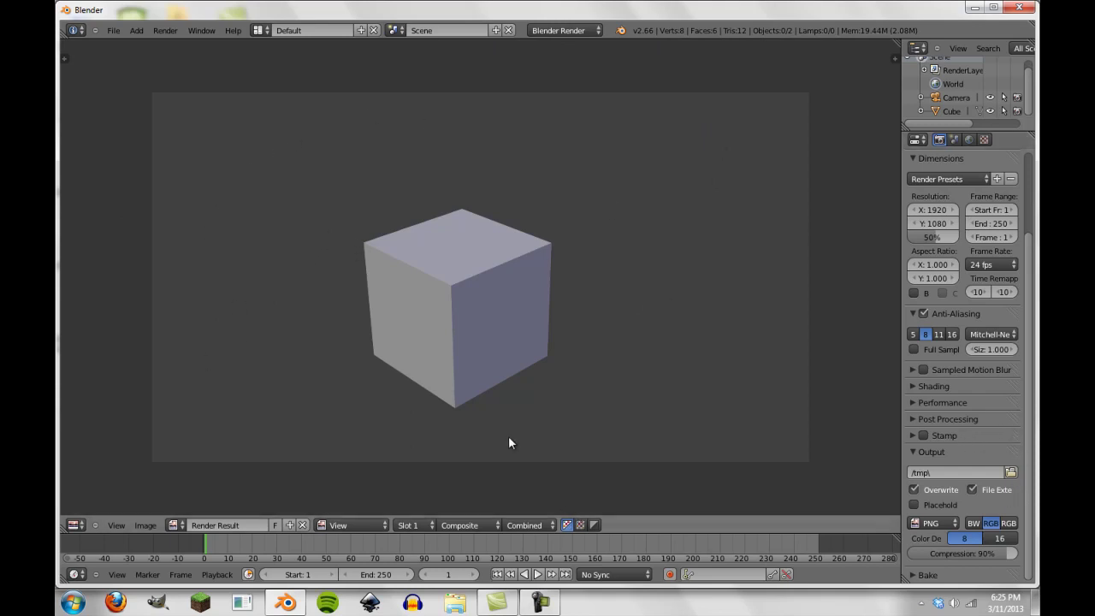
Switch the render result area back to the 3D View.
click(75, 525)
click(94, 510)
middle_drag(597, 412, 505, 401)
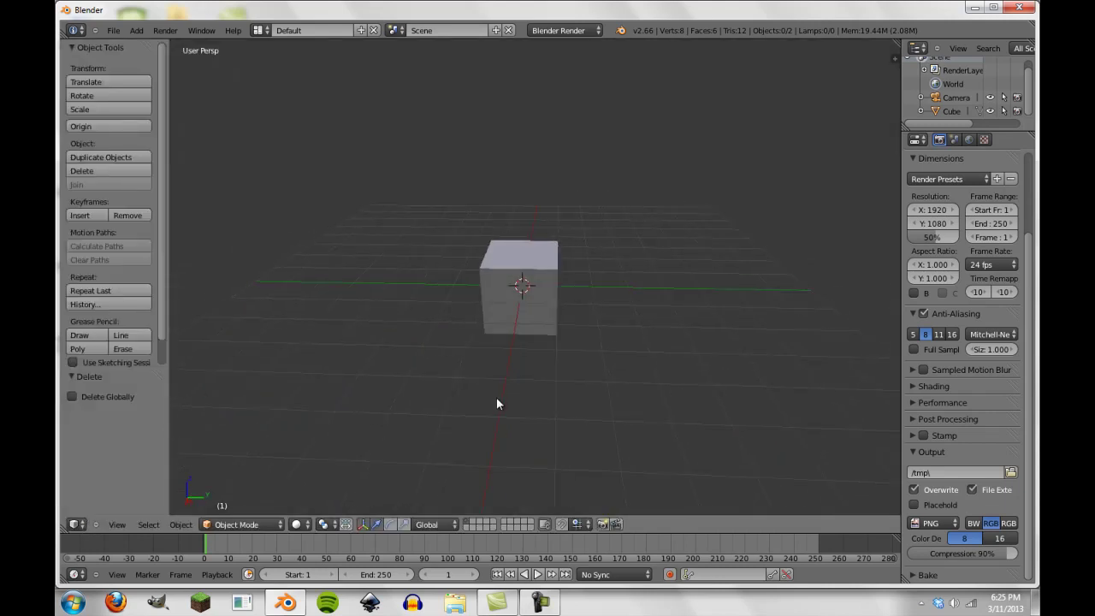
scroll(505, 401, down, 2)
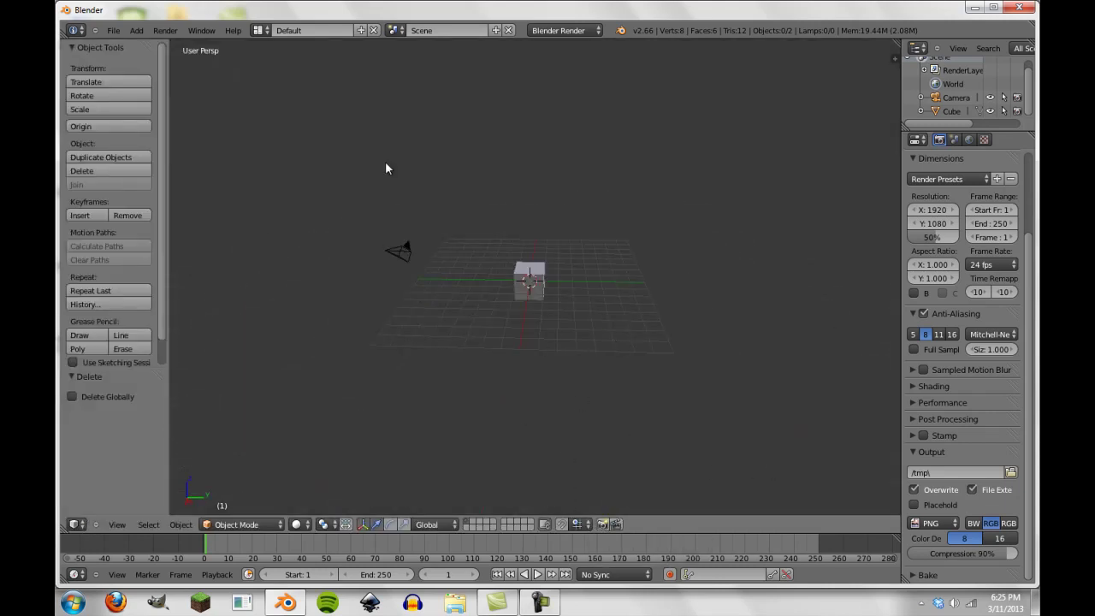
scroll(735, 254, up, 3)
scroll(722, 259, down, 2)
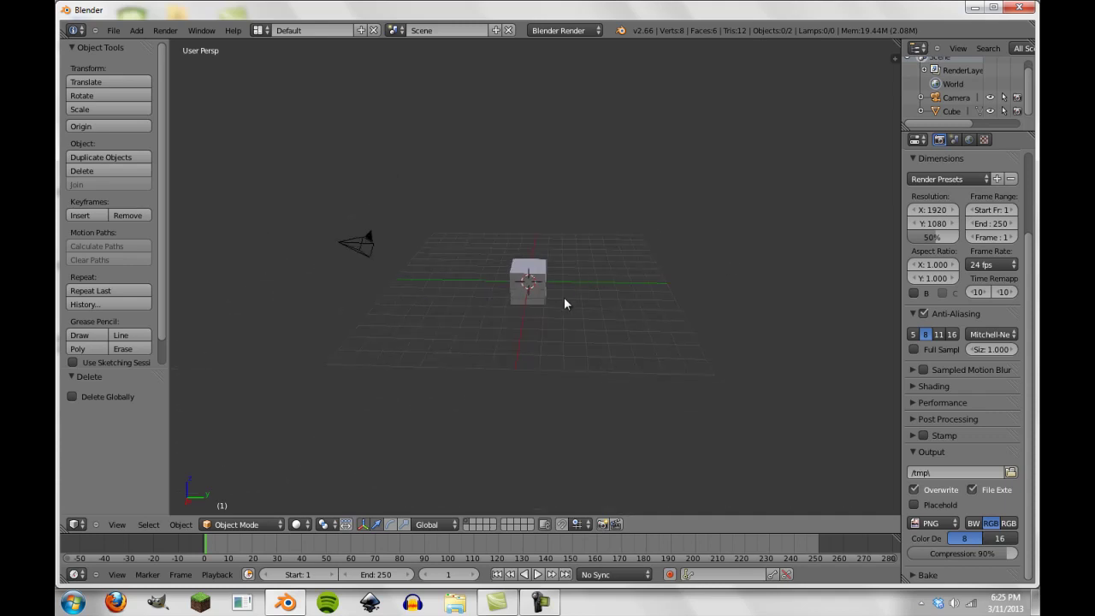
In front view, move the cube 3 units down on Z and keyframe its location at frame 1.
right_click(533, 284)
key(KP_1)
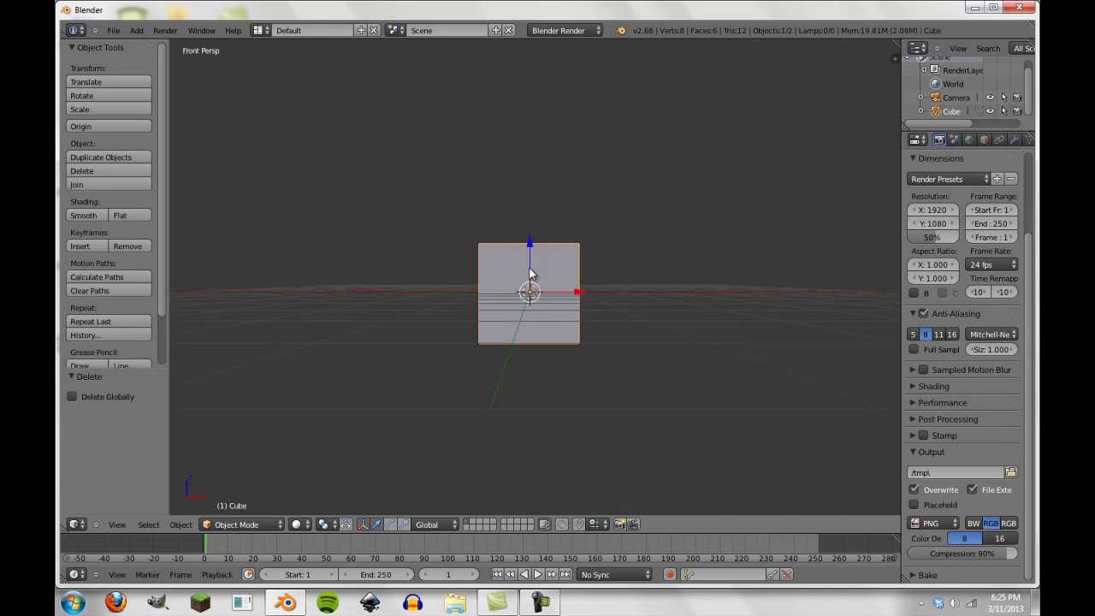
drag(531, 233, 537, 318)
key(i)
click(543, 262)
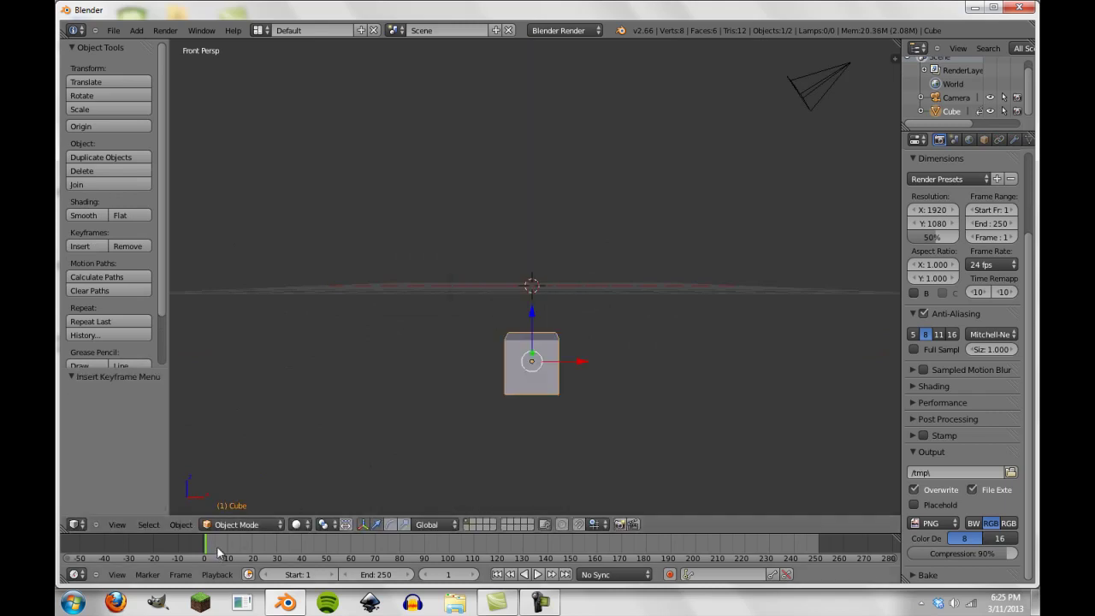
At frame 60, raise the cube 6 units on Z, keyframe location, and make 60 the end frame.
click(325, 547)
drag(345, 544, 354, 544)
drag(523, 323, 544, 177)
key(i)
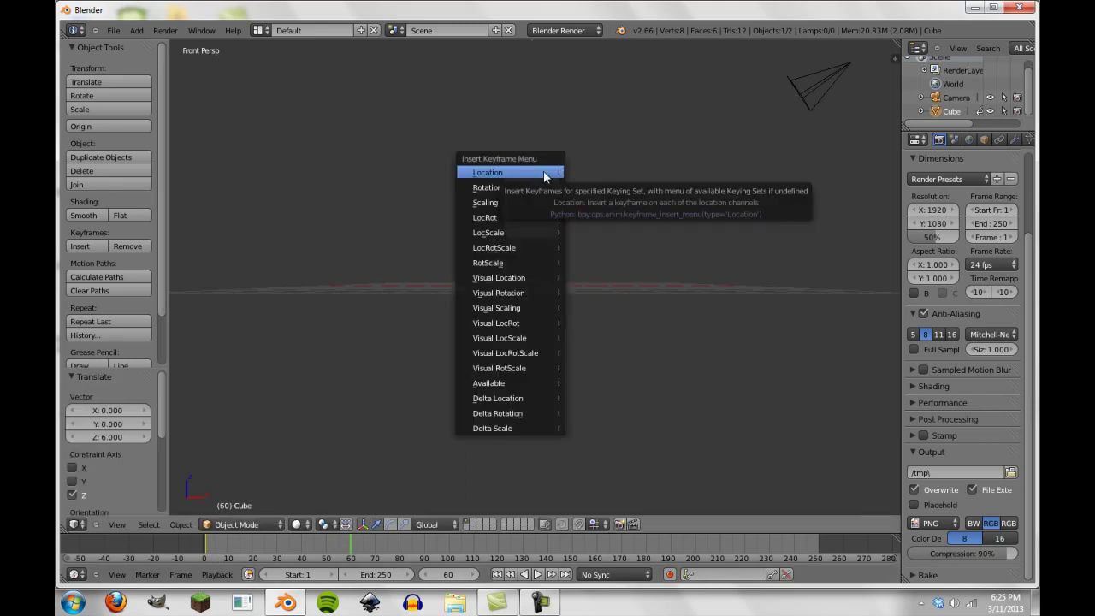
click(543, 173)
key(e)
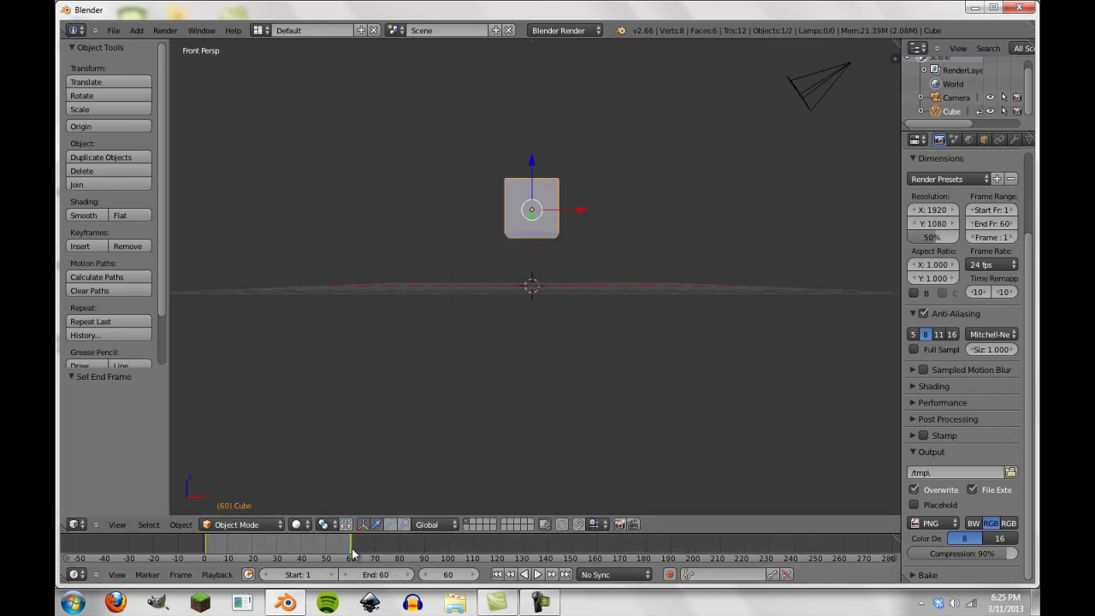
Return to frame 1 and preview the rise through the camera view.
drag(352, 547, 204, 559)
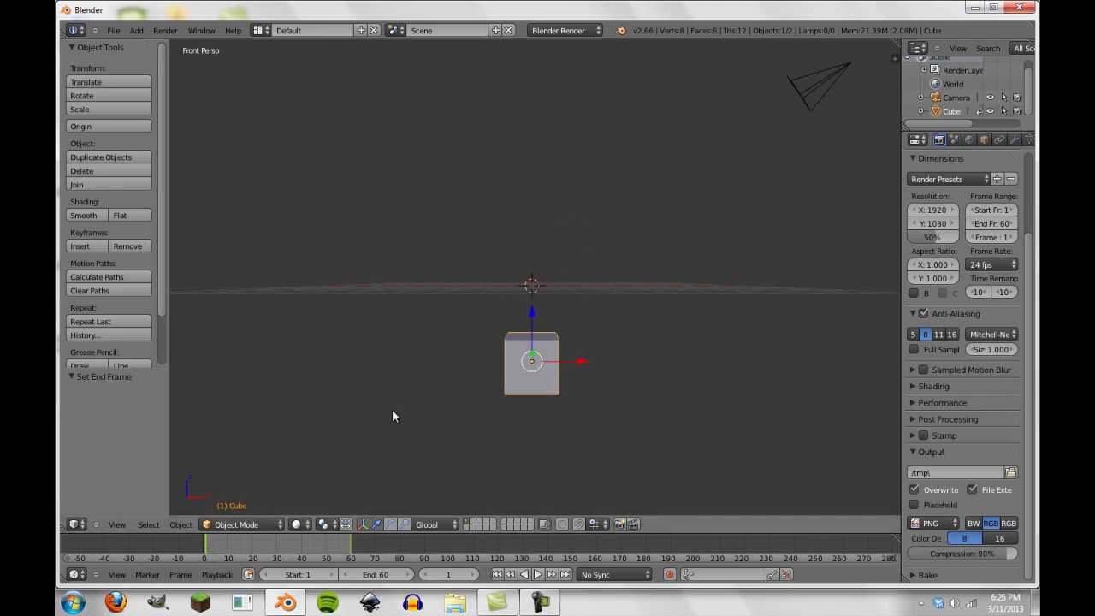
middle_drag(495, 370, 530, 378)
scroll(530, 377, down, 3)
scroll(529, 378, up, 4)
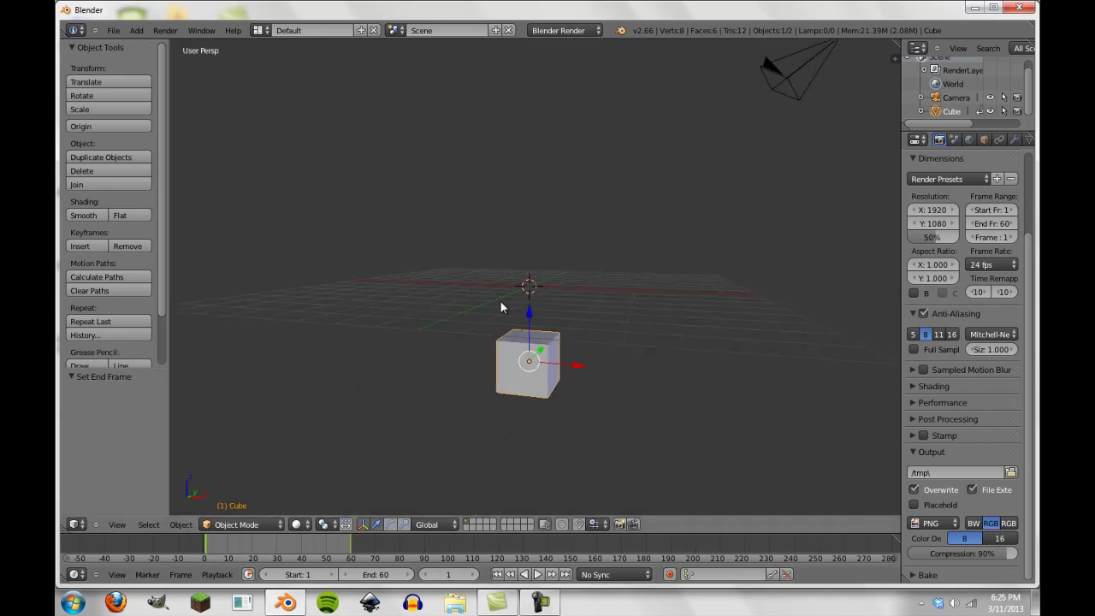
key(KP_0)
drag(255, 546, 335, 537)
click(186, 533)
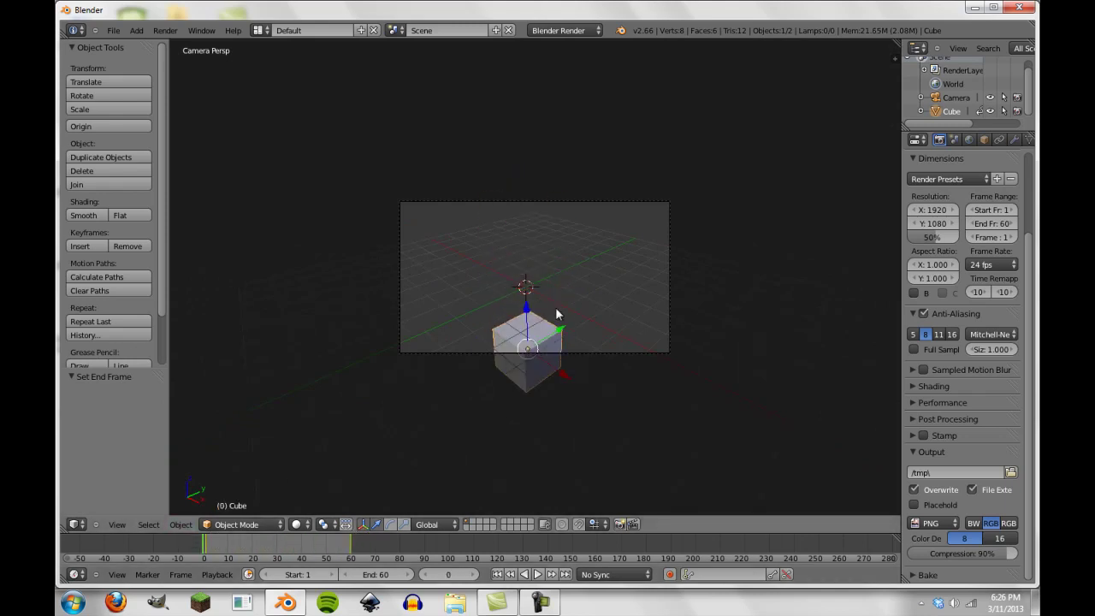
scroll(385, 286, up, 5)
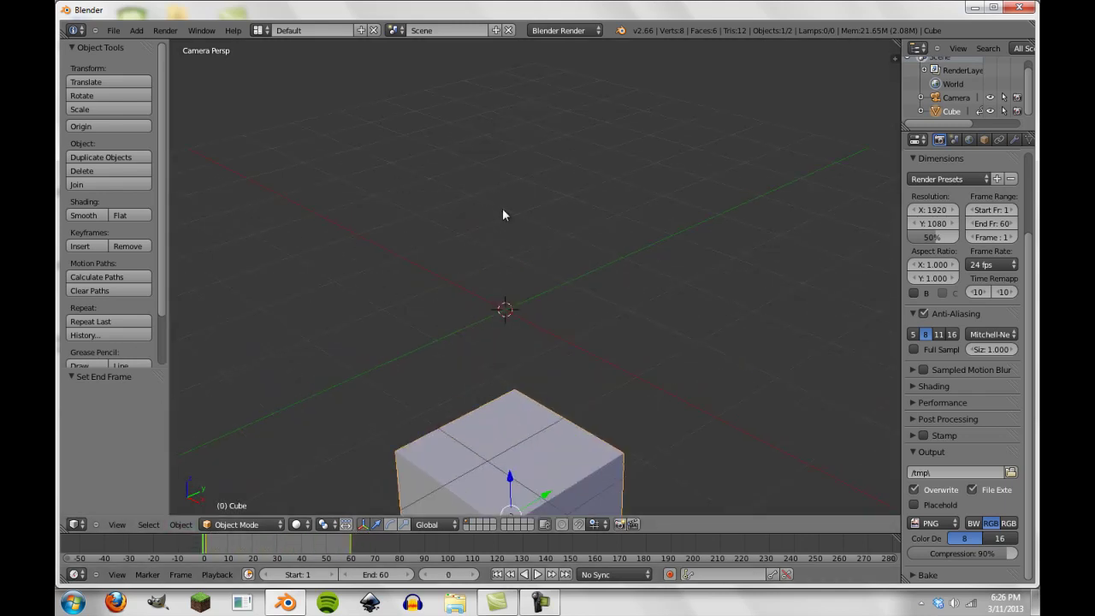
scroll(502, 215, down, 5)
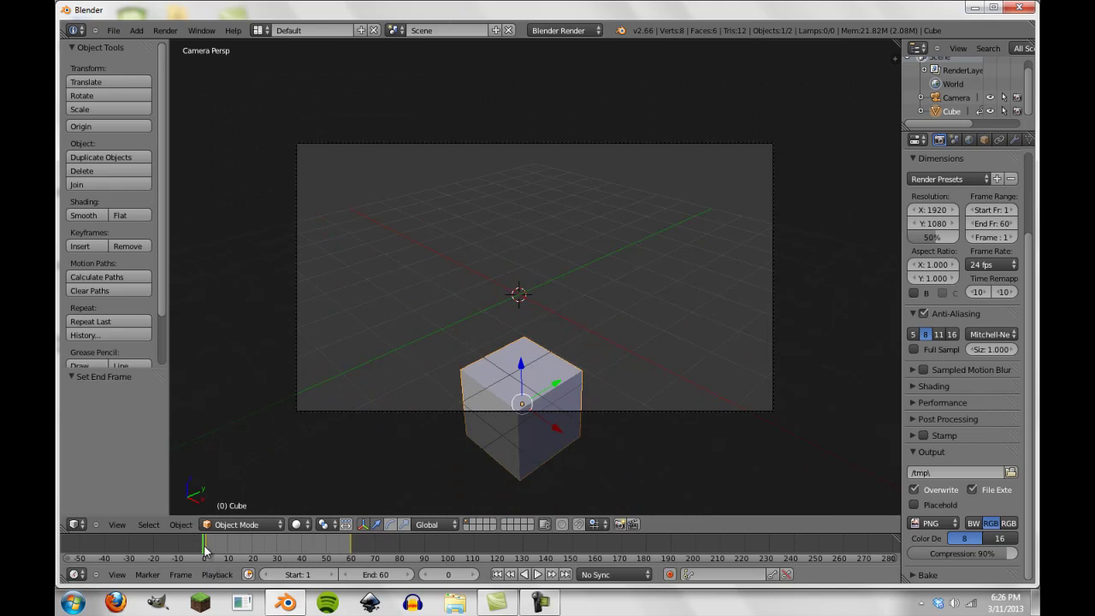
drag(205, 551, 275, 538)
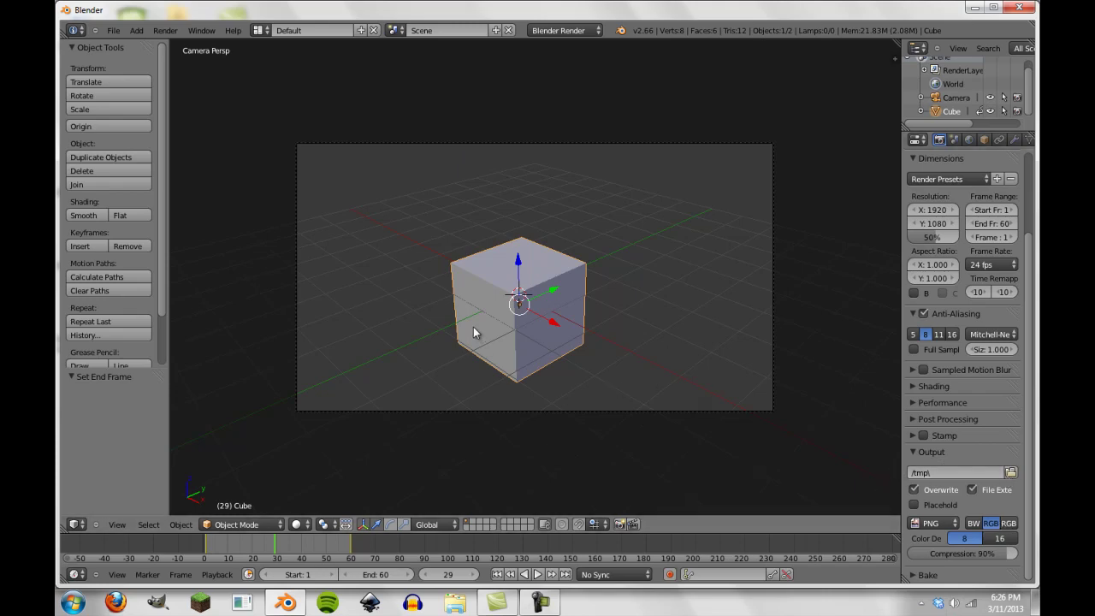
Create a new viewportrender folder in C:\tmp and accept it as the render output path.
click(1010, 472)
click(210, 48)
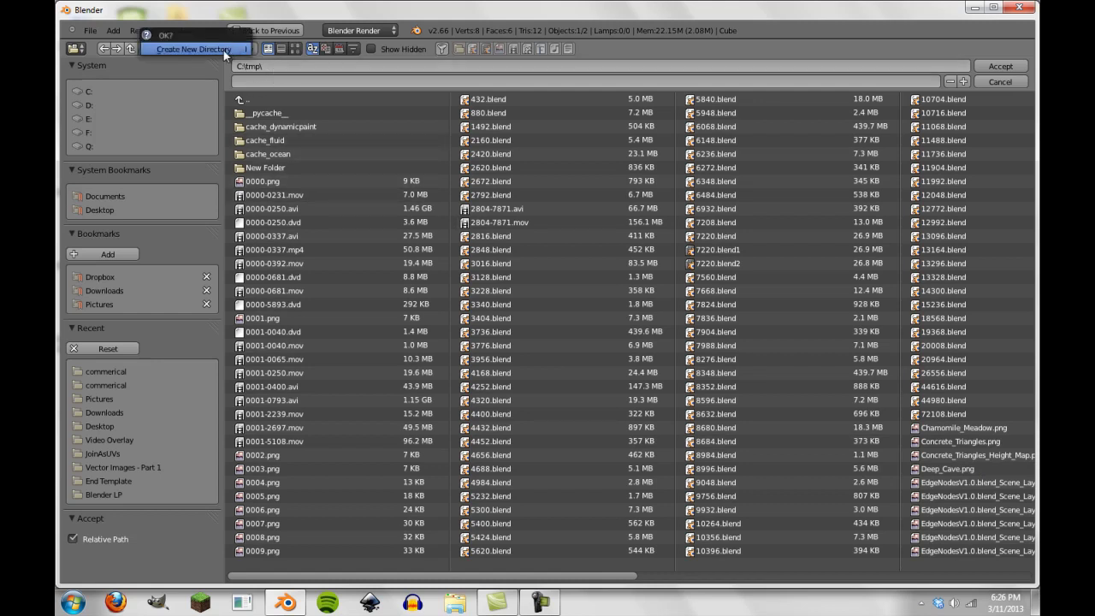
click(227, 50)
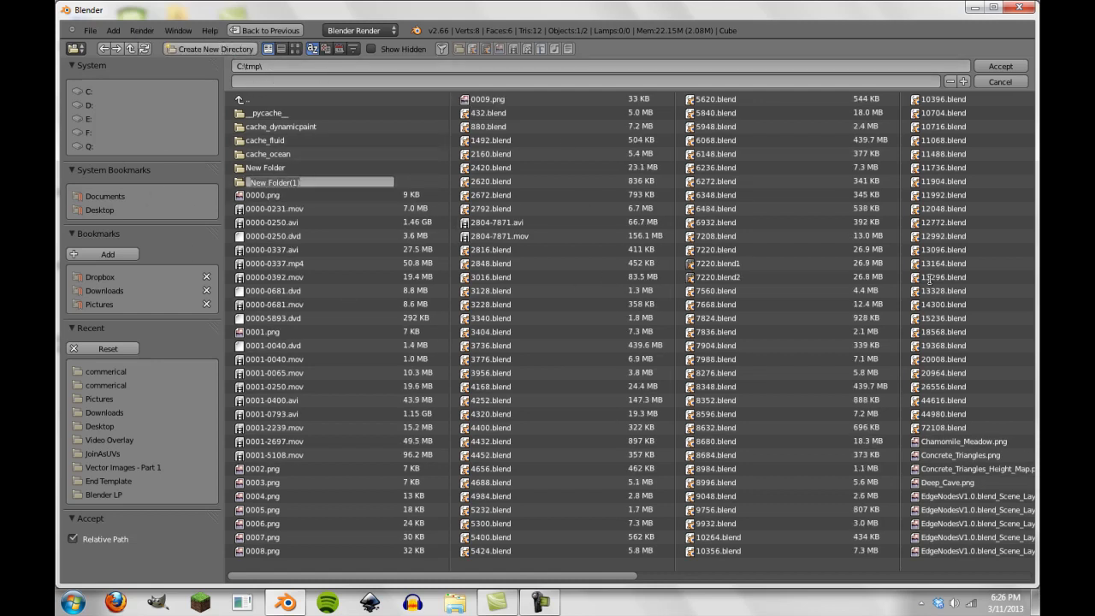
text(viewportrender)
key(Return)
double_click(362, 181)
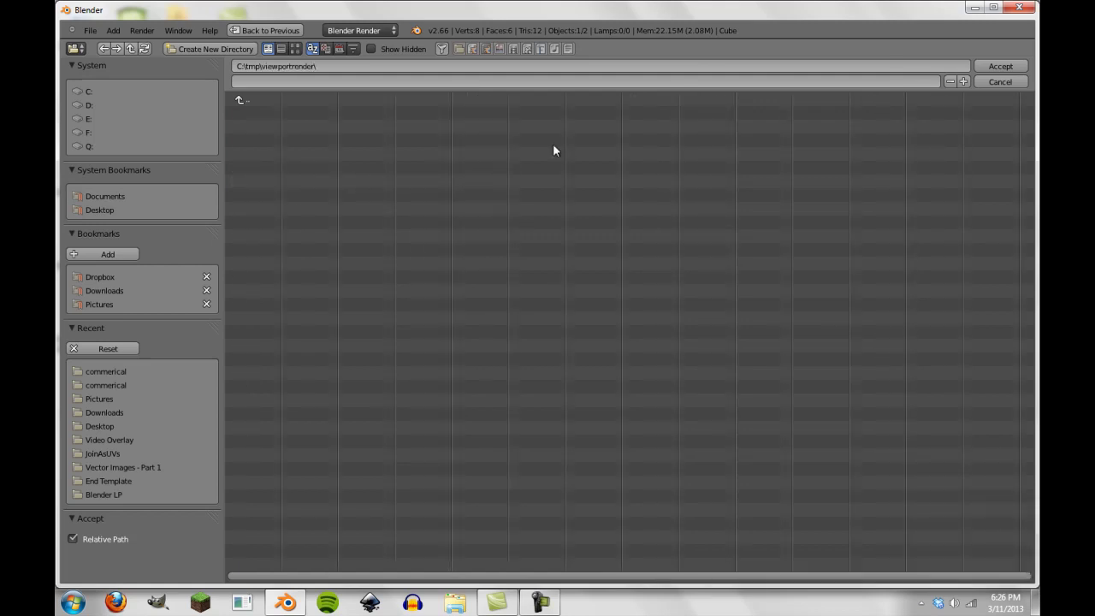
click(1000, 65)
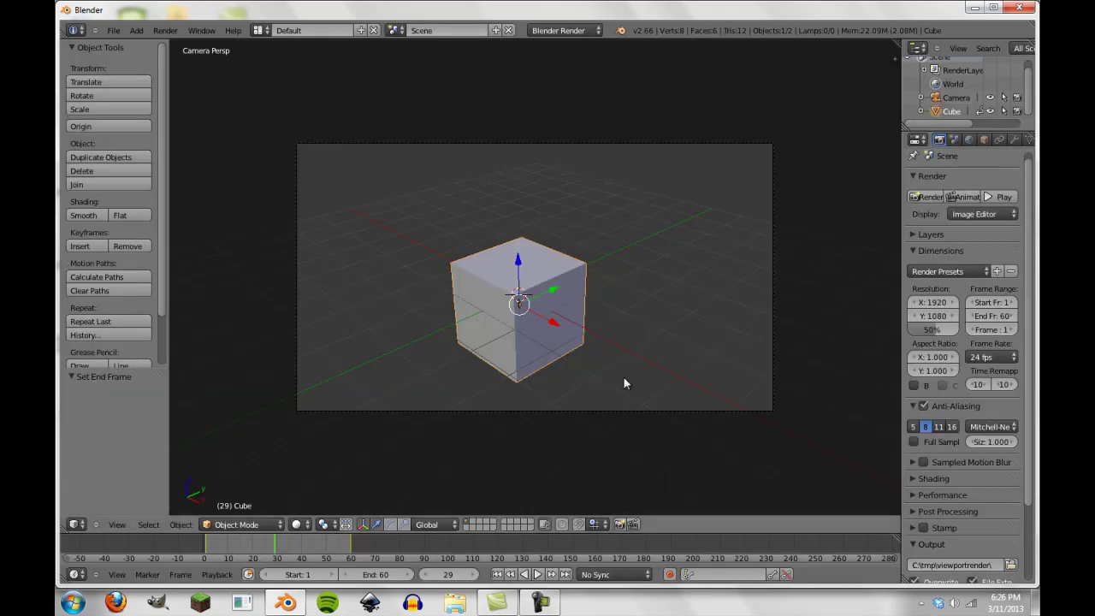
Change the output file format from PNG to MPEG.
scroll(625, 342, down, 5)
scroll(967, 541, down, 4)
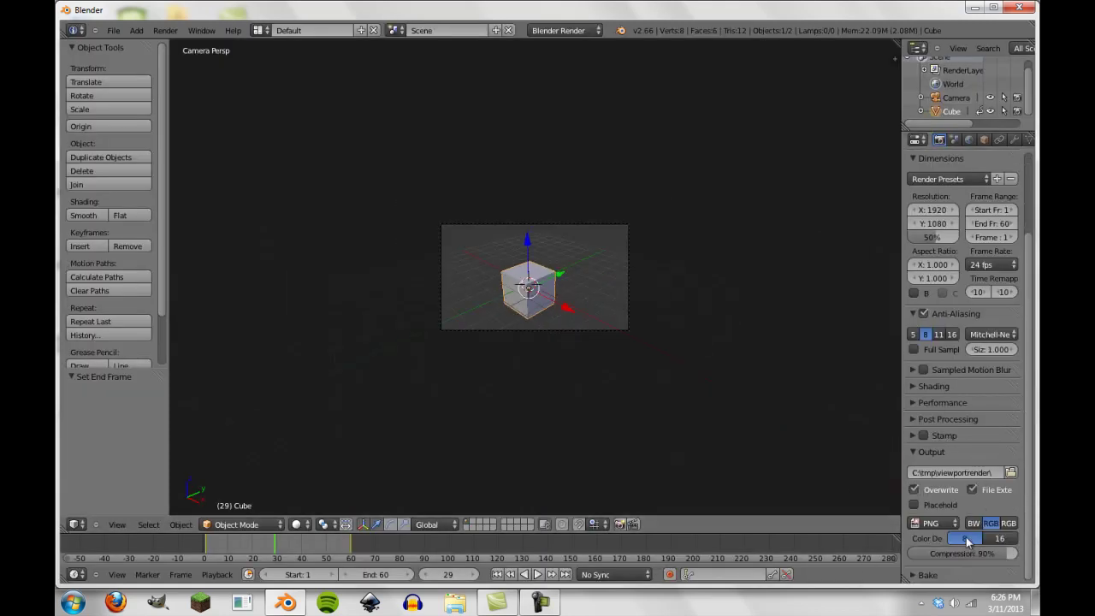
scroll(434, 302, up, 6)
scroll(435, 302, down, 5)
scroll(434, 302, up, 2)
click(914, 524)
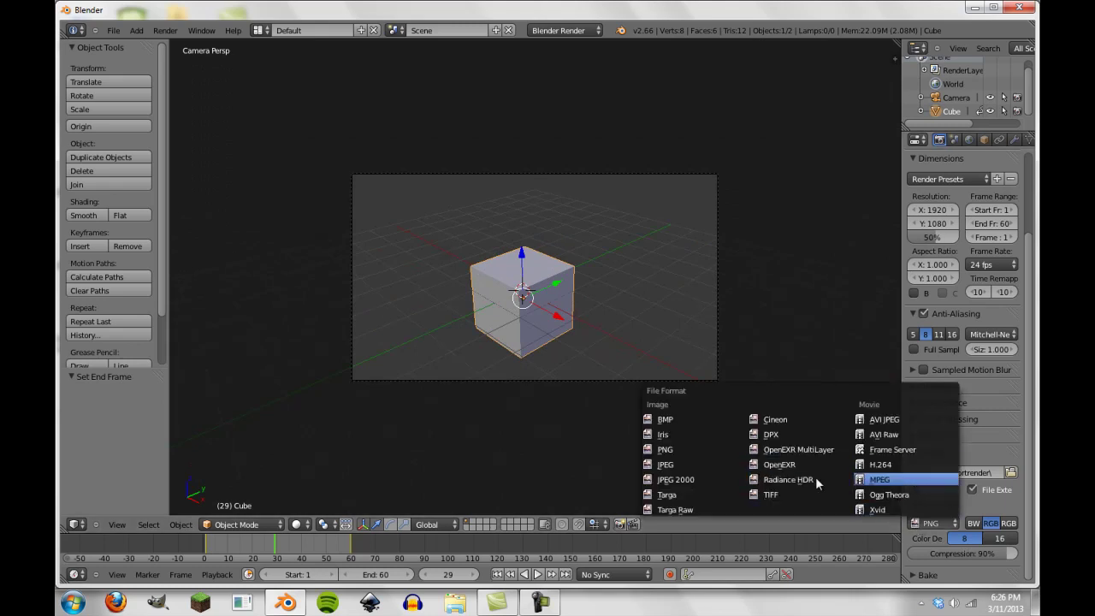
drag(301, 537, 343, 541)
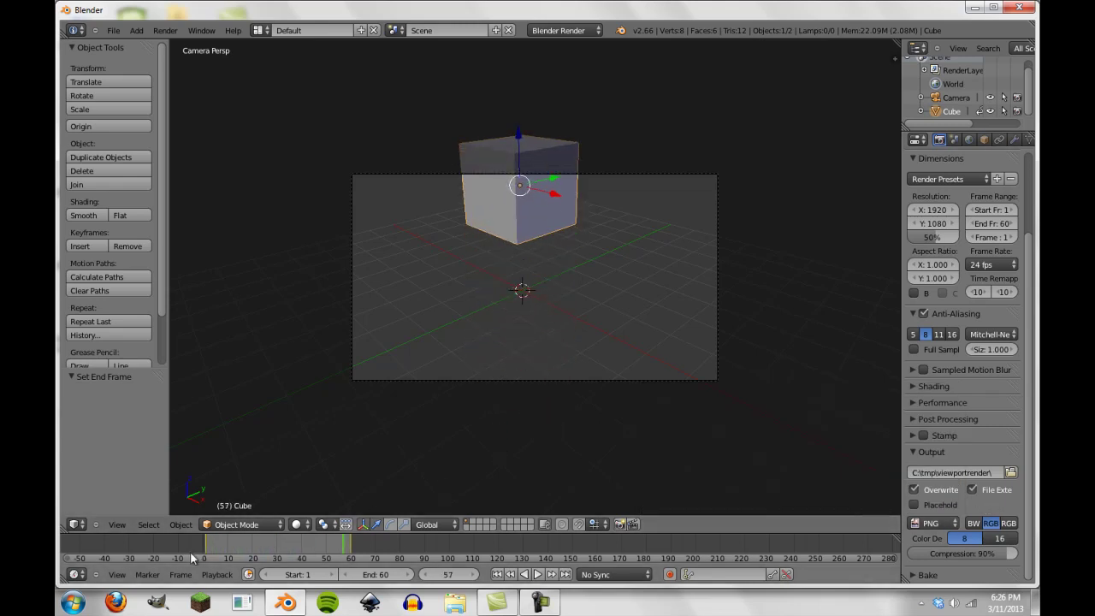
click(932, 522)
click(894, 480)
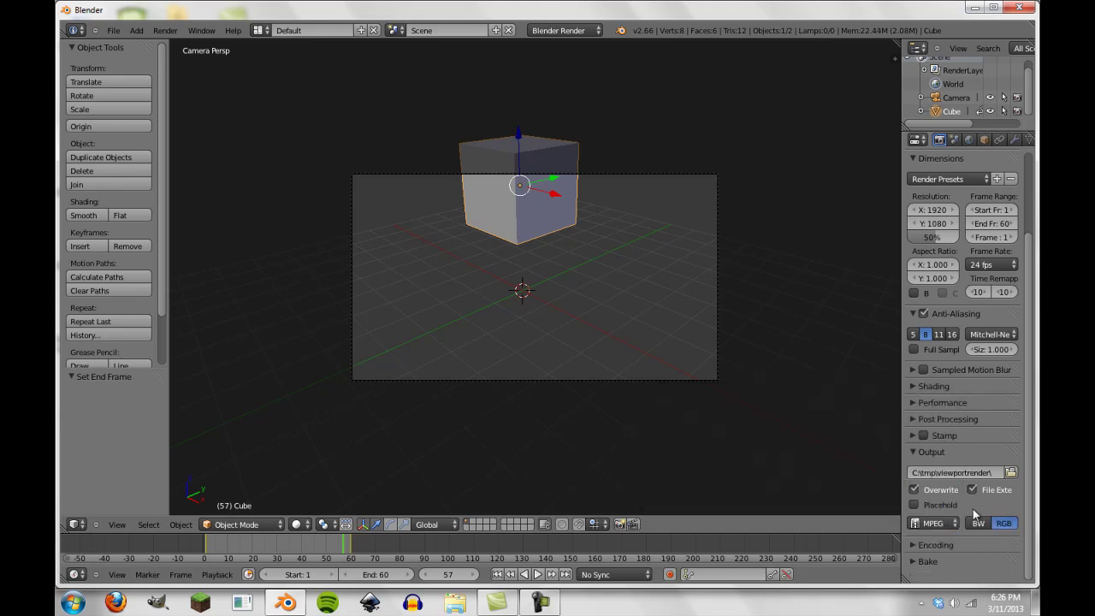
Set the audio codec to AAC and move the timeline back to frame 0.
scroll(950, 547, down, 4)
click(962, 539)
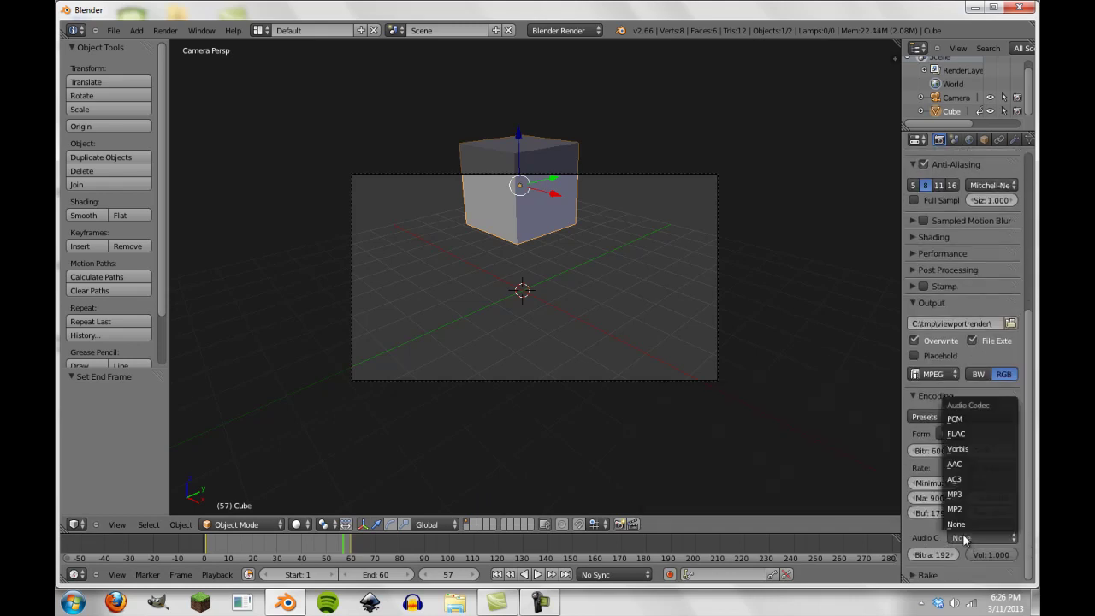
click(963, 496)
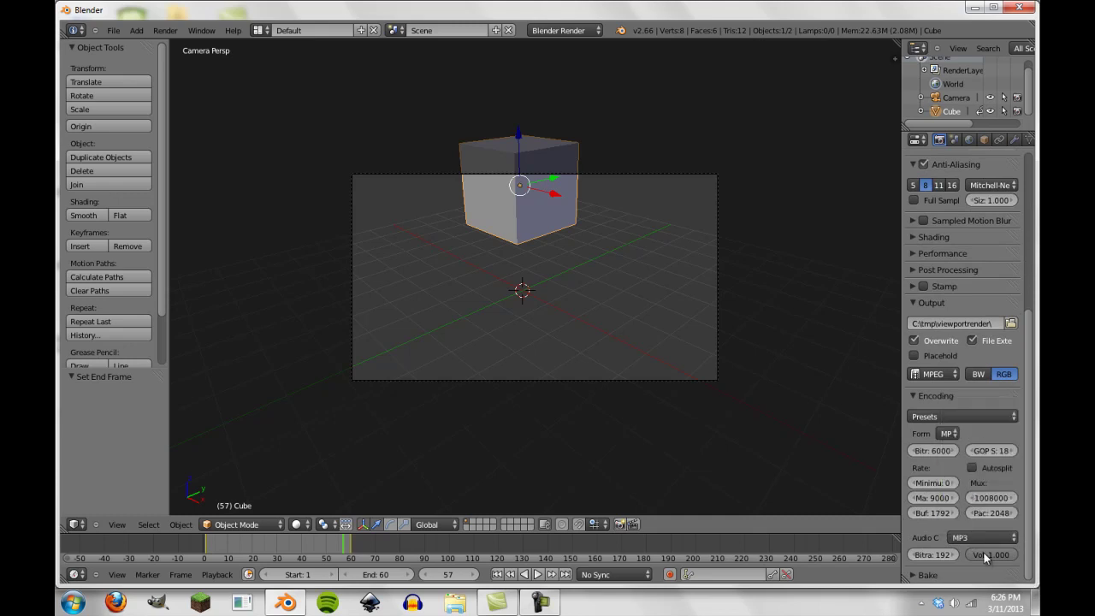
click(980, 539)
click(962, 462)
mouse_move(350, 539)
mouse_down()
mouse_move(178, 541)
mouse_move(422, 536)
mouse_move(194, 542)
mouse_up()
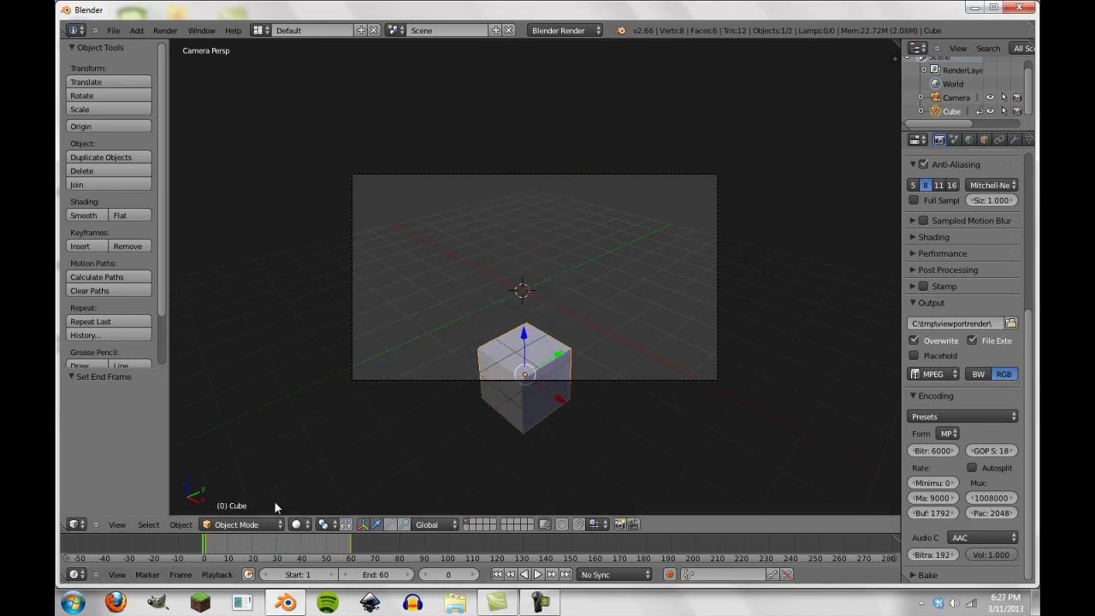
OpenGL-render the cube animation from the viewport to the MPEG output.
click(631, 525)
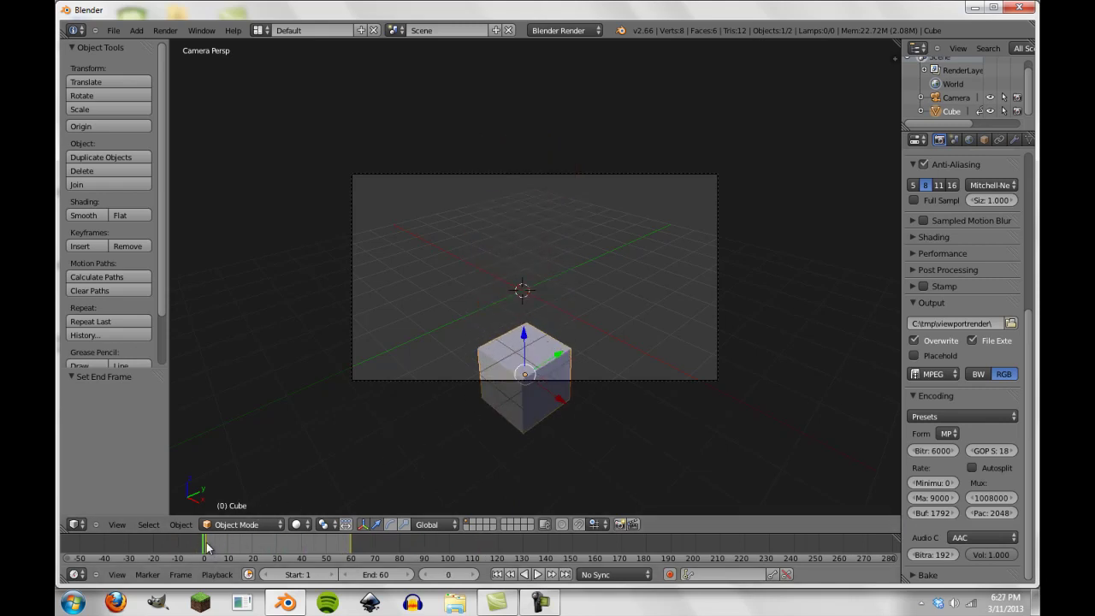
click(634, 525)
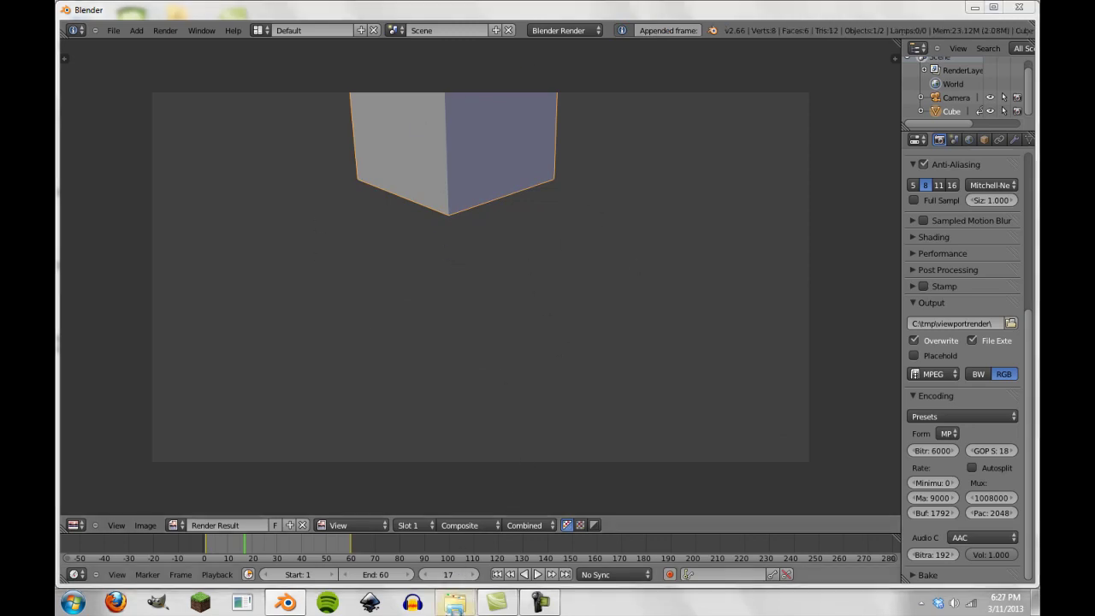
Browse Explorer to C:\tmp\viewportrender and select the rendered 0001-0060.dvd file.
click(454, 602)
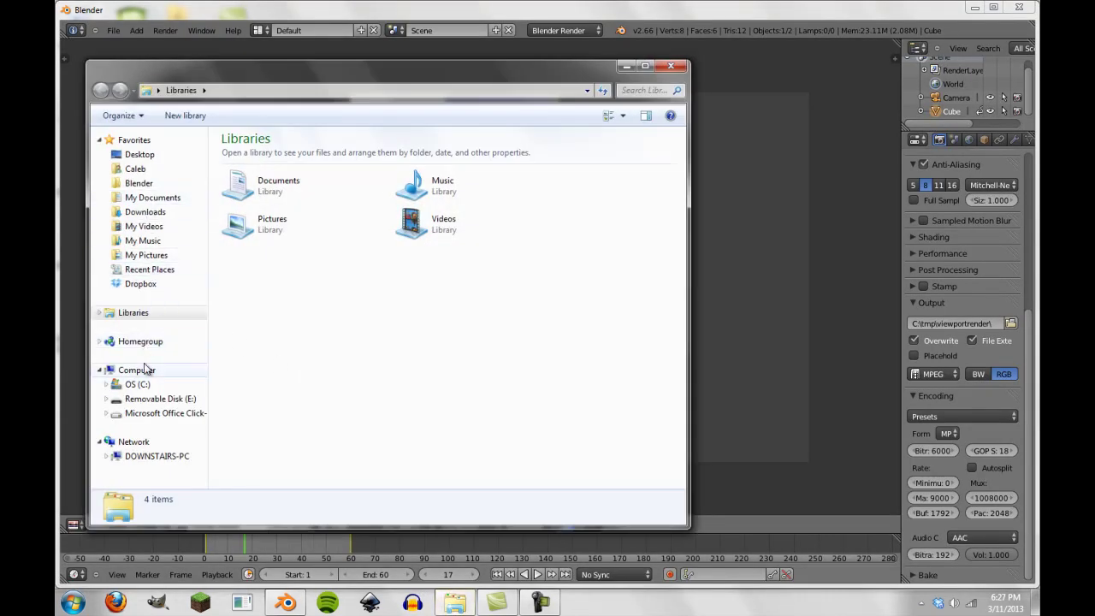
click(156, 387)
double_click(267, 408)
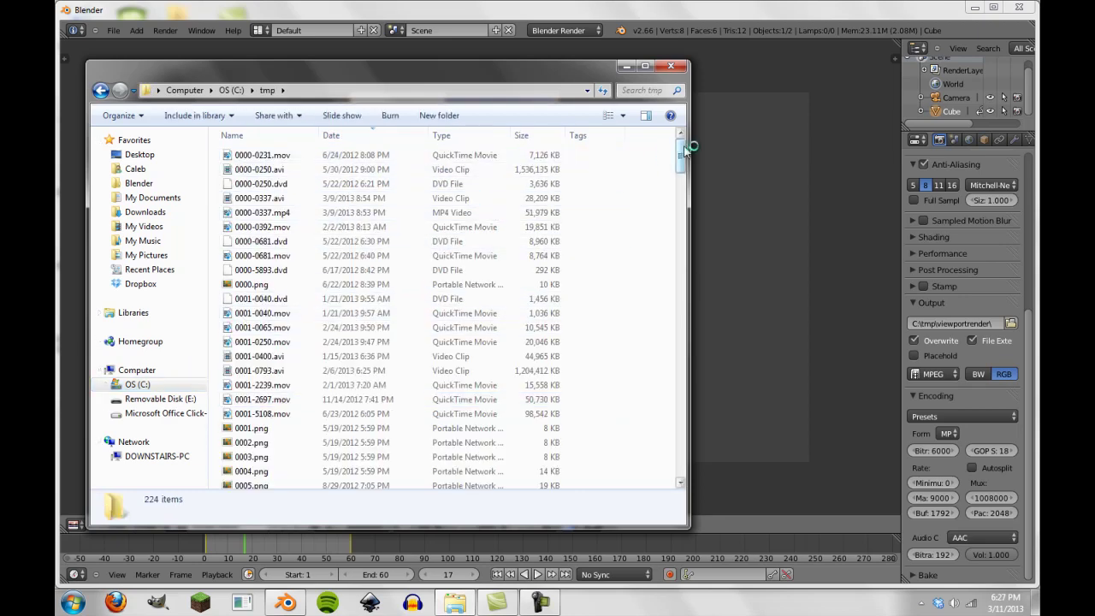
drag(684, 152, 705, 435)
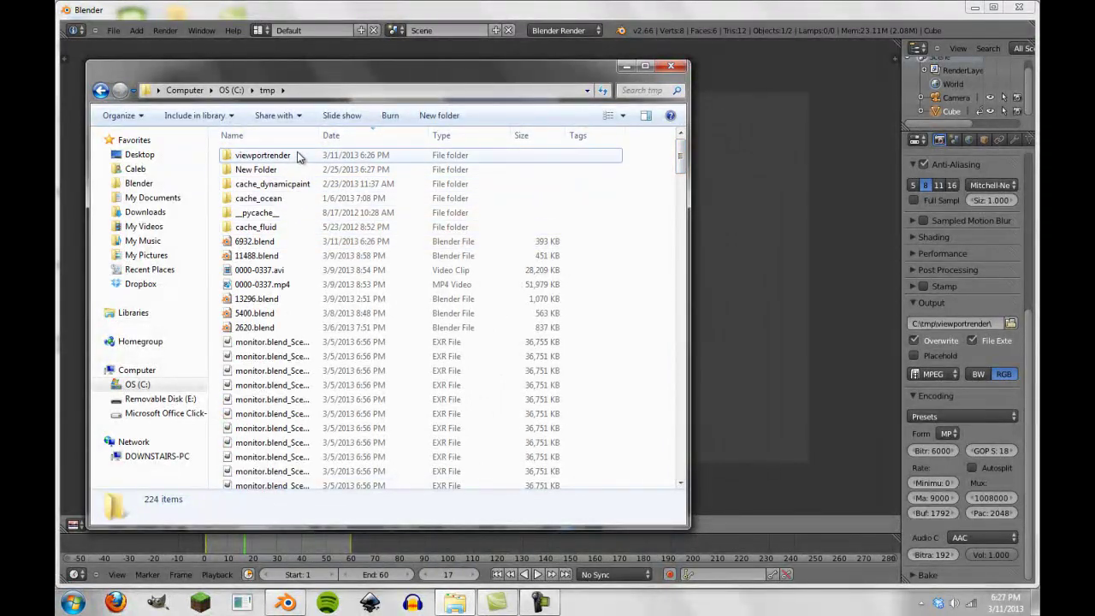
double_click(298, 154)
click(275, 159)
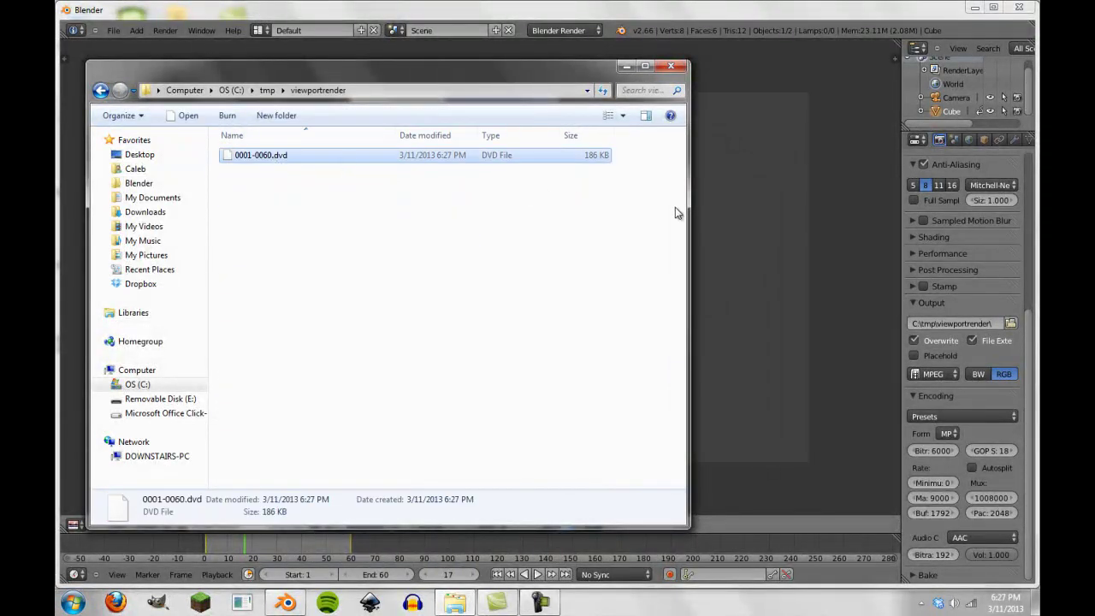
Set the encoding container to AVI with the MPEG-4 (divx) video codec.
click(938, 431)
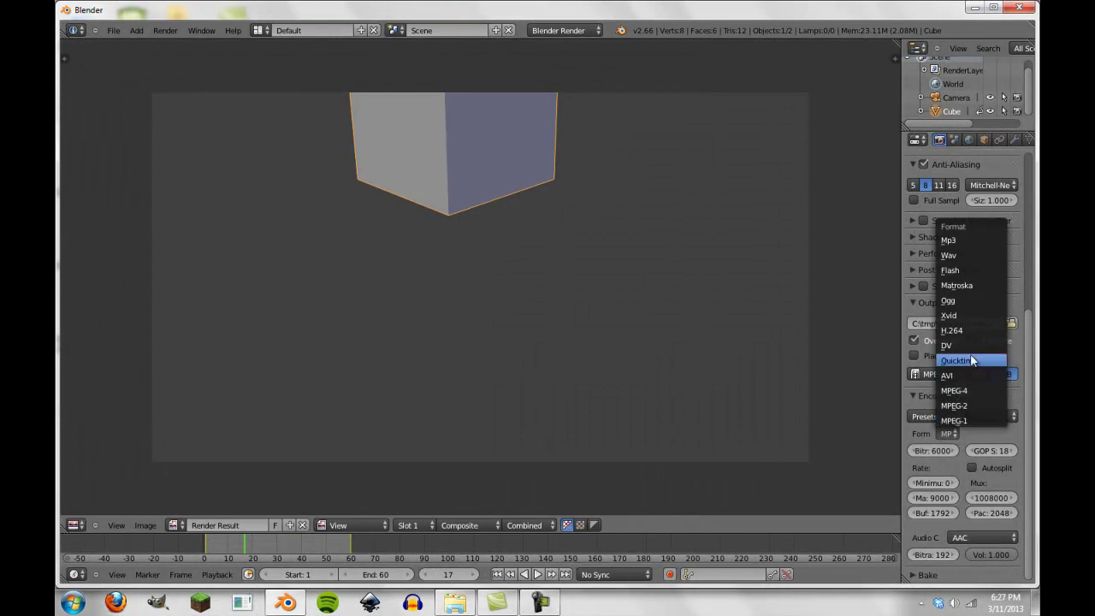
click(970, 360)
click(956, 435)
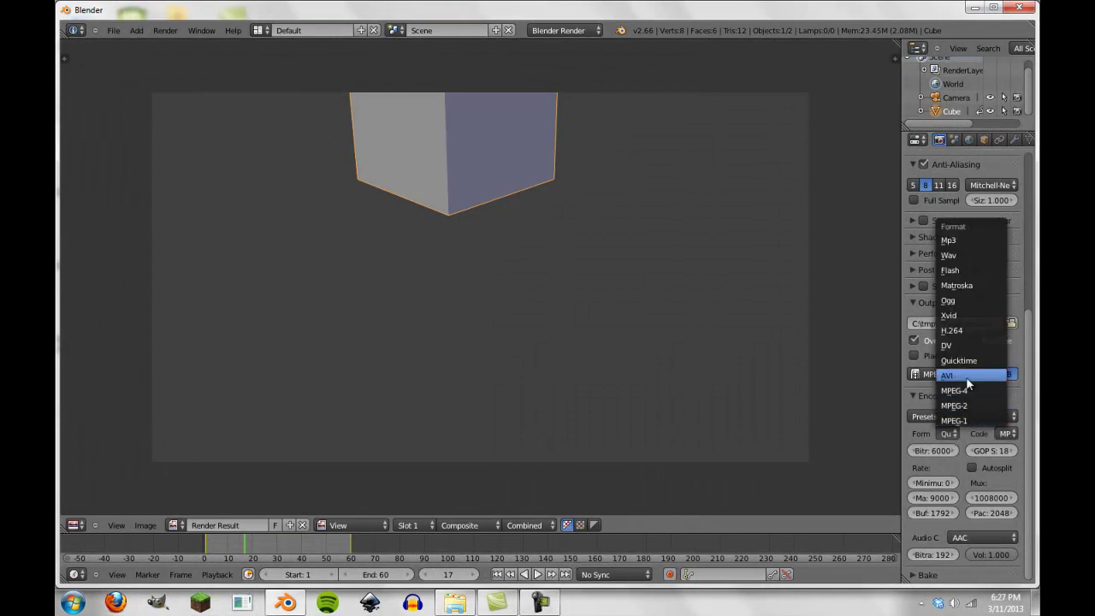
click(950, 374)
click(979, 432)
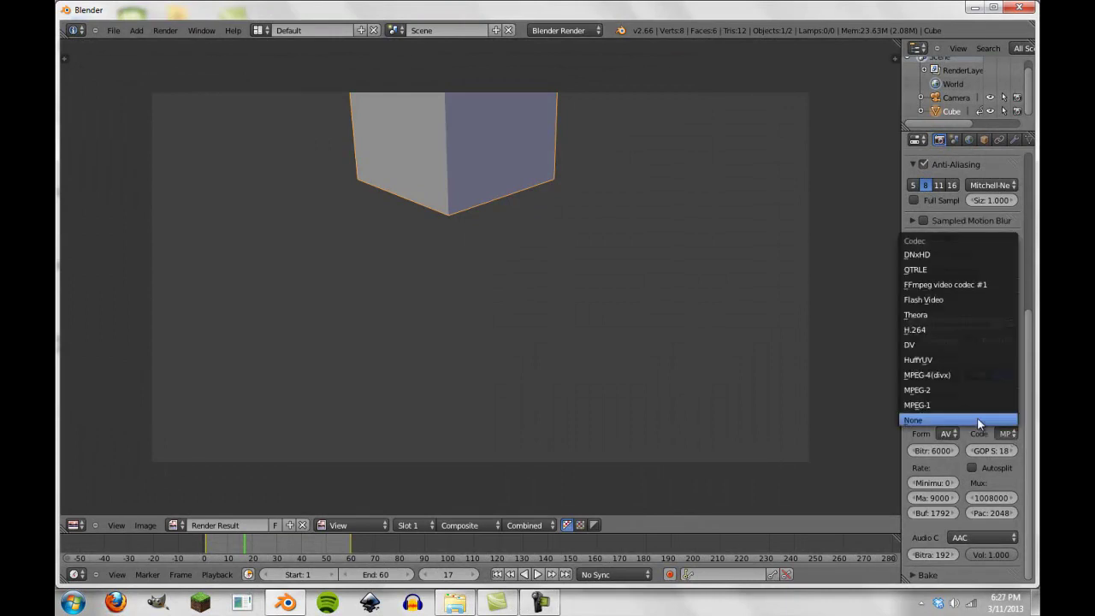
click(946, 379)
Start a full Render Animation, then cancel it with Esc.
click(165, 30)
click(168, 59)
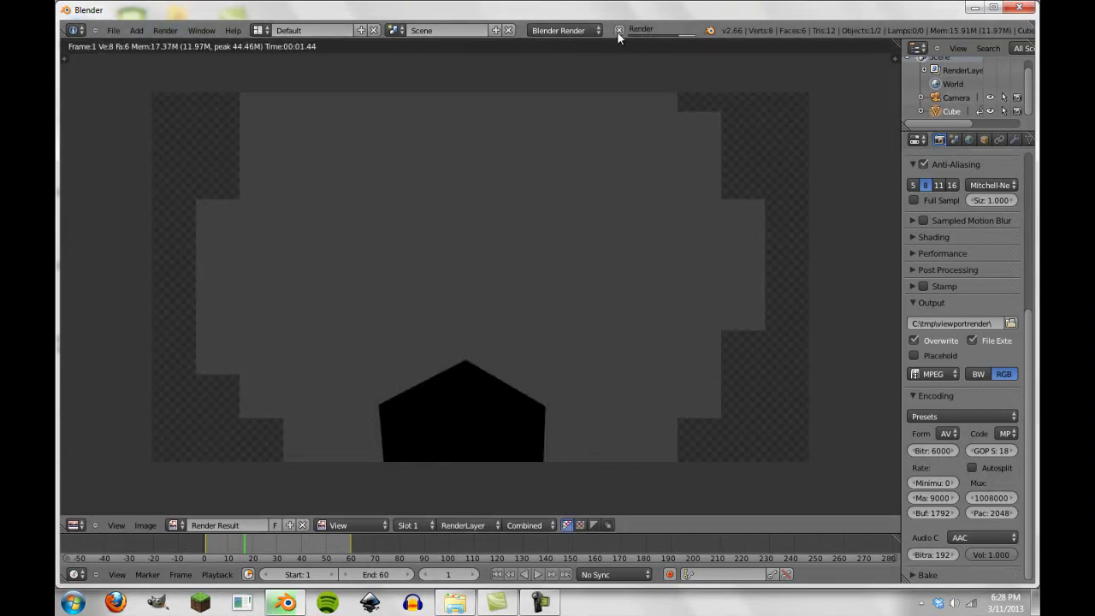
key(Escape)
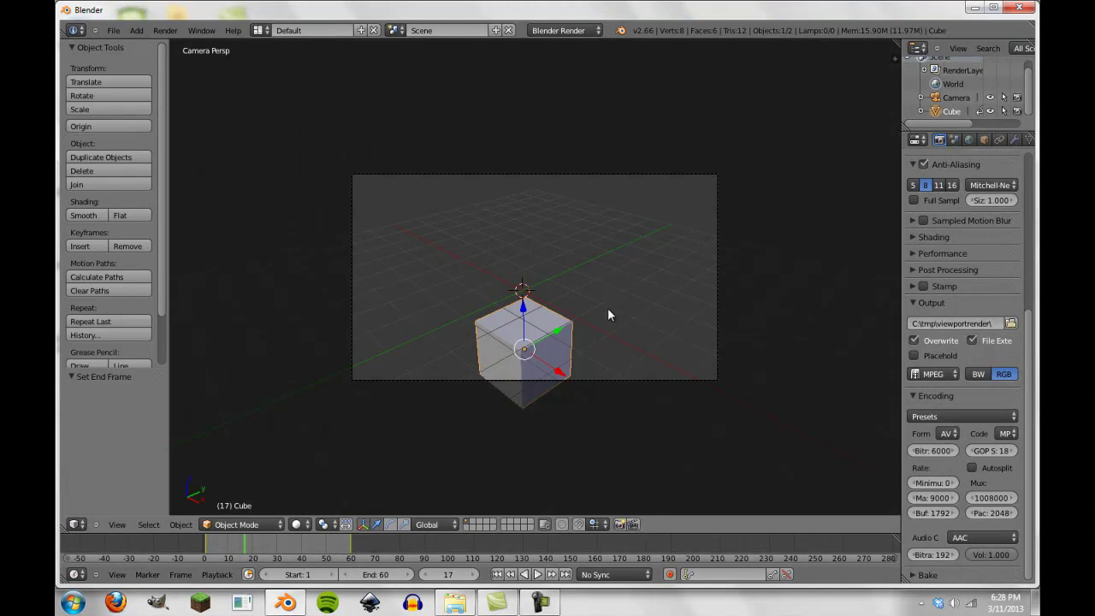
Re-render all 60 frames from the viewport with Ctrl+F12 to the AVI MPEG-4 video.
key(ctrl+F12)
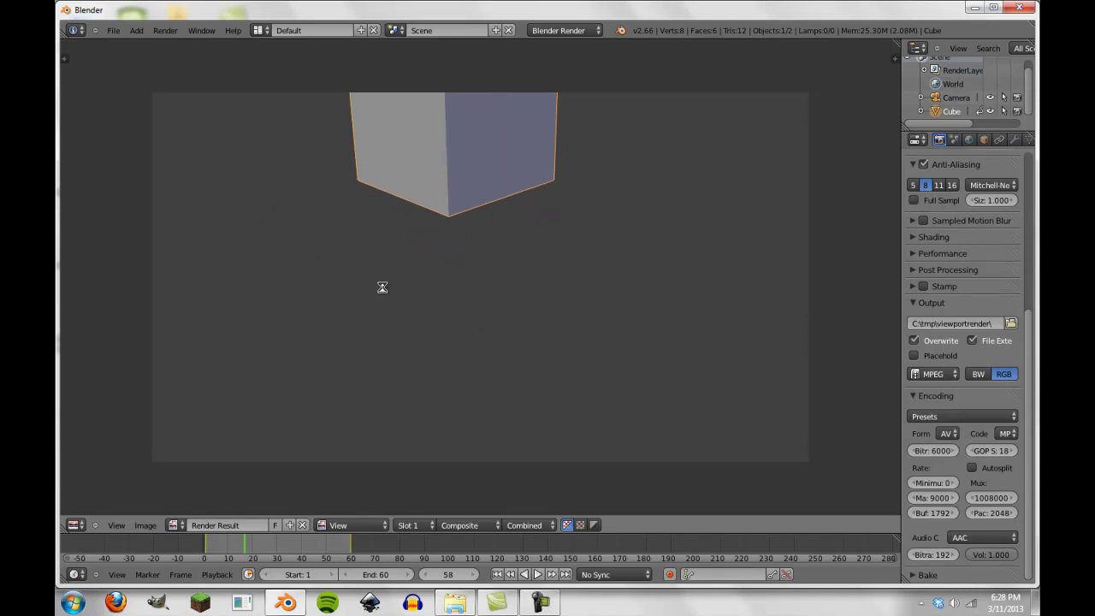
Play 0001-0060.avi from the viewportrender folder in Media Player, then close the player.
click(454, 604)
double_click(289, 156)
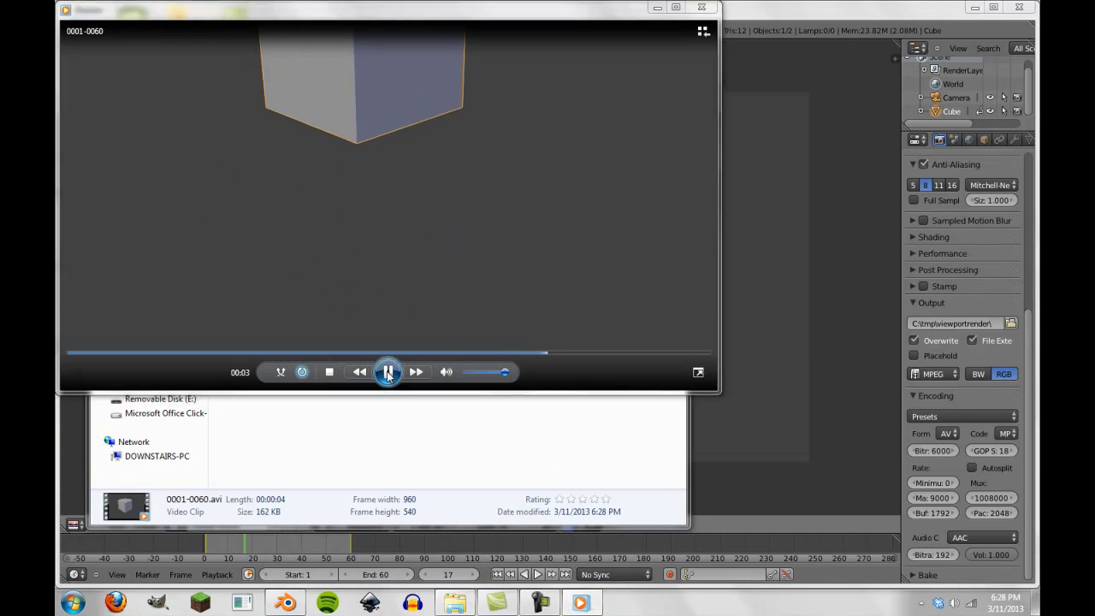
click(701, 8)
Close Explorer and set Blender's main area back to the 3D View.
click(670, 67)
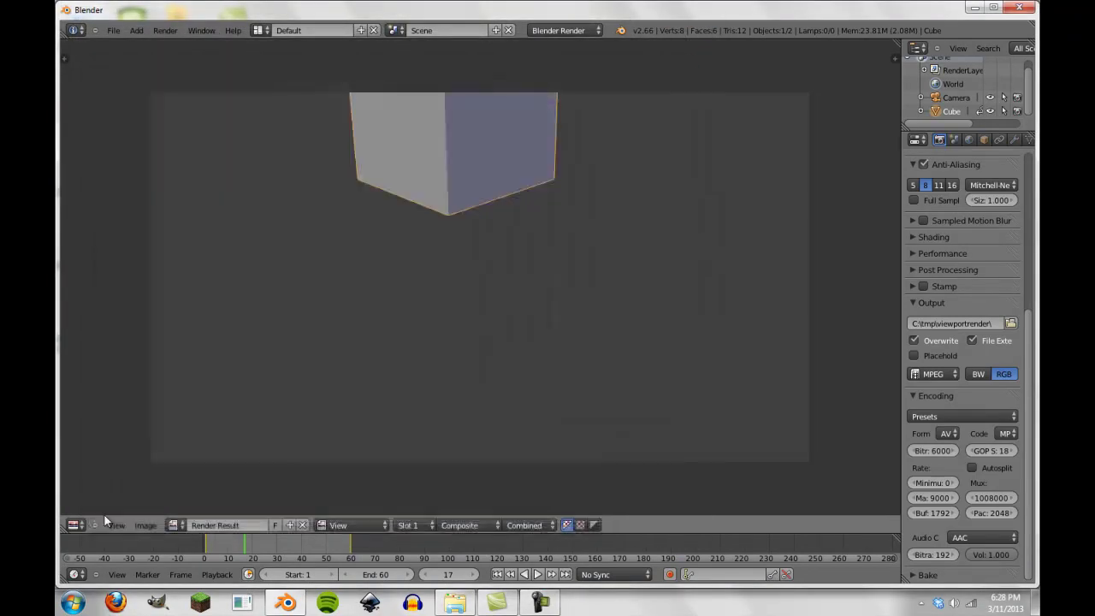
click(73, 524)
click(99, 506)
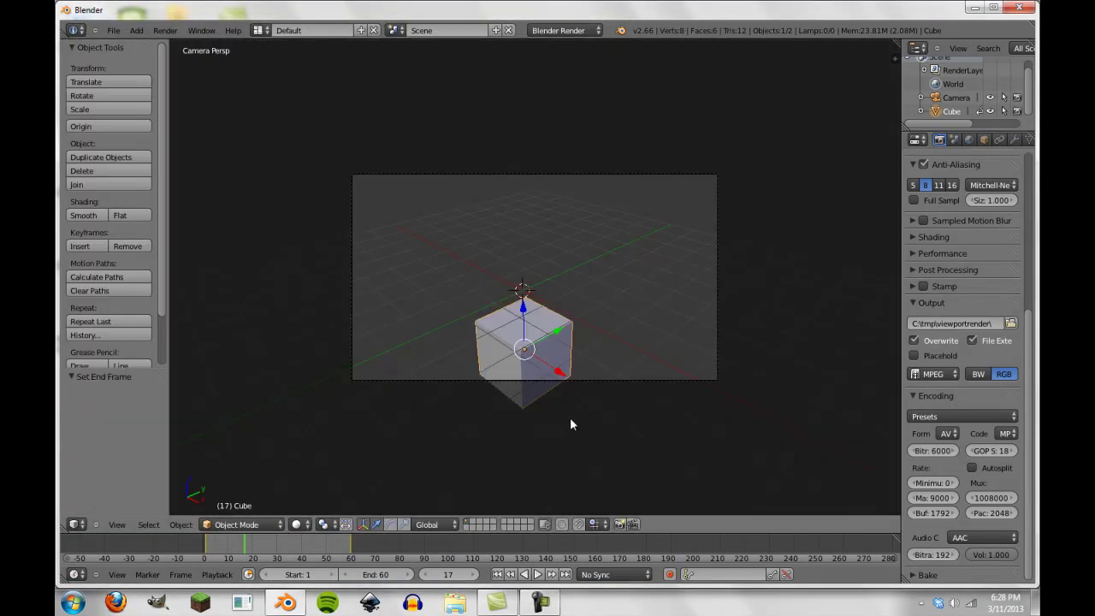